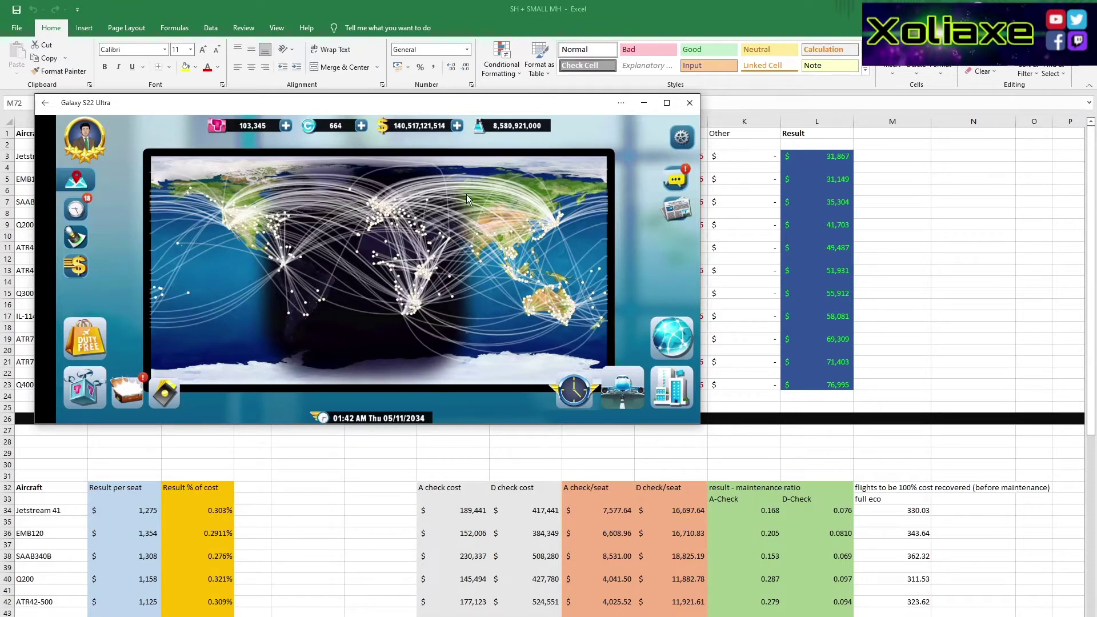
# - Close the Galaxy S22 Ultra window and review the turboprop sheet's flight results, maintenance ratios and overall conclusion rankings
pyautogui.click(691, 104)
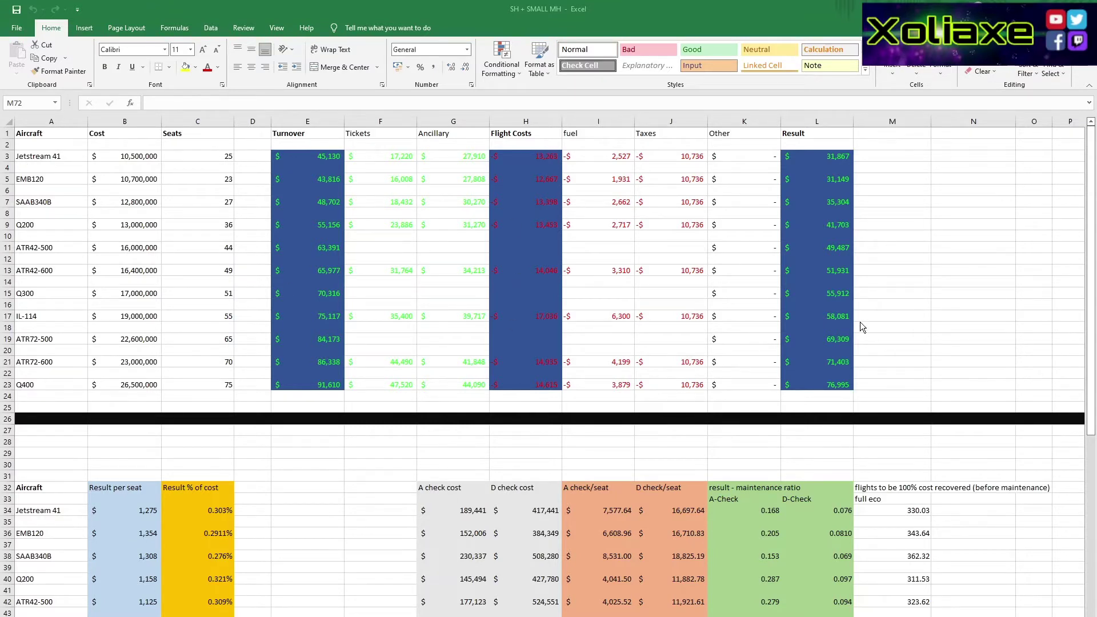
pyautogui.scroll(-9, 445, 369)
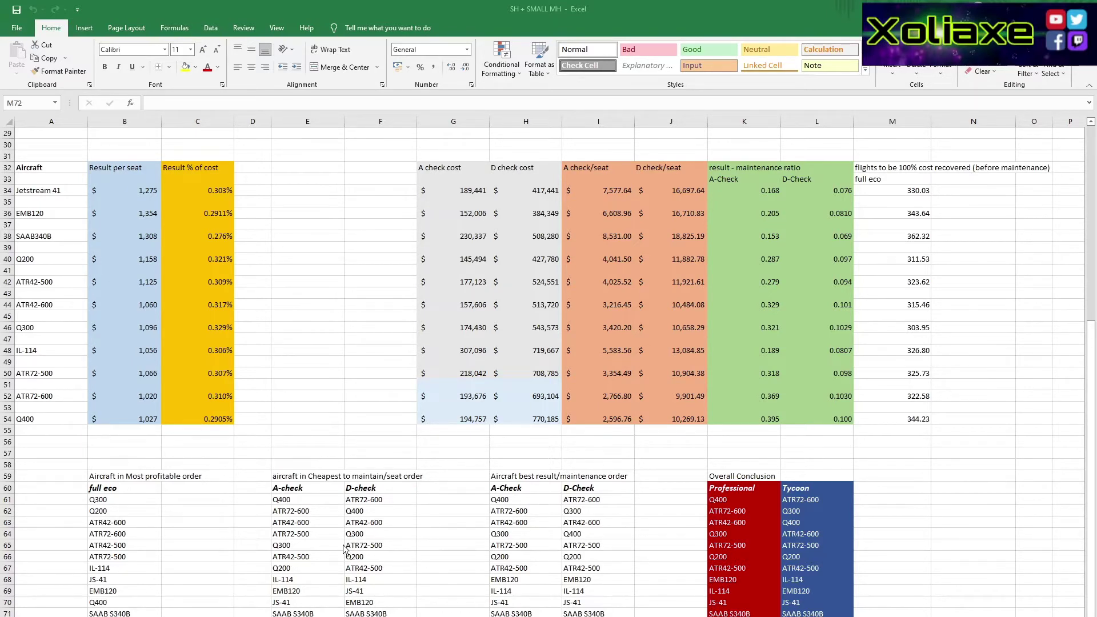
pyautogui.scroll(9, 360, 518)
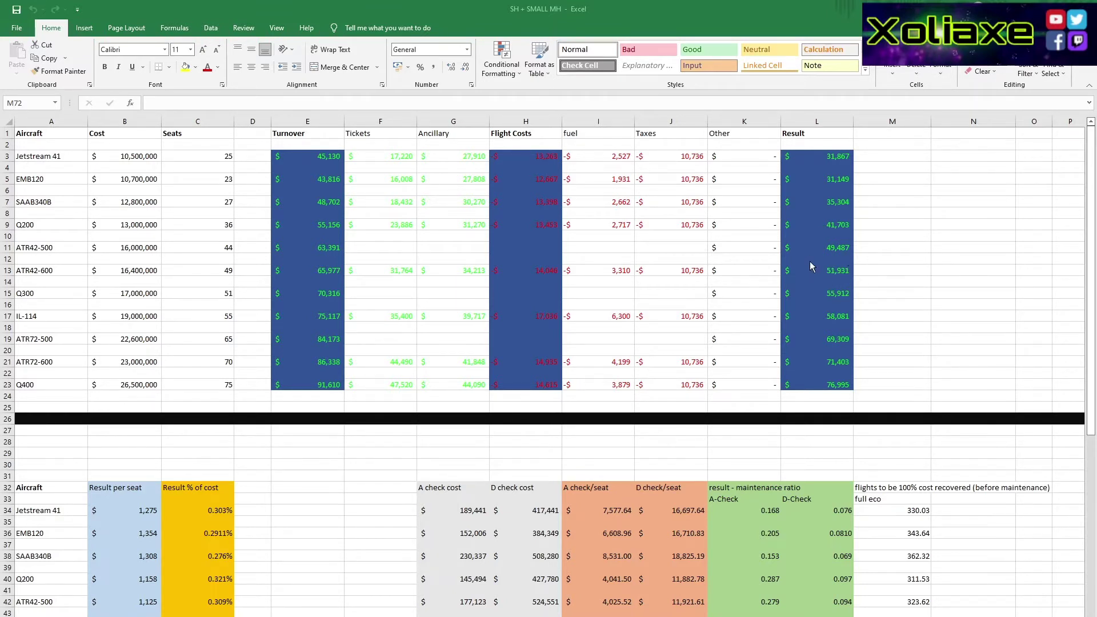
pyautogui.scroll(-5, 569, 330)
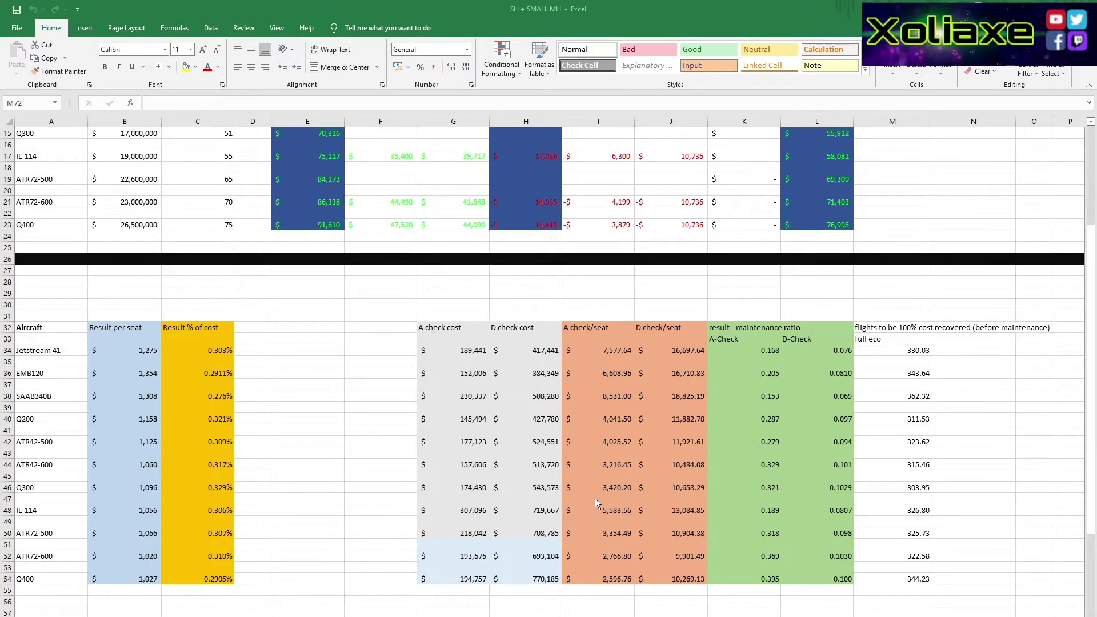
pyautogui.scroll(-9, 400, 516)
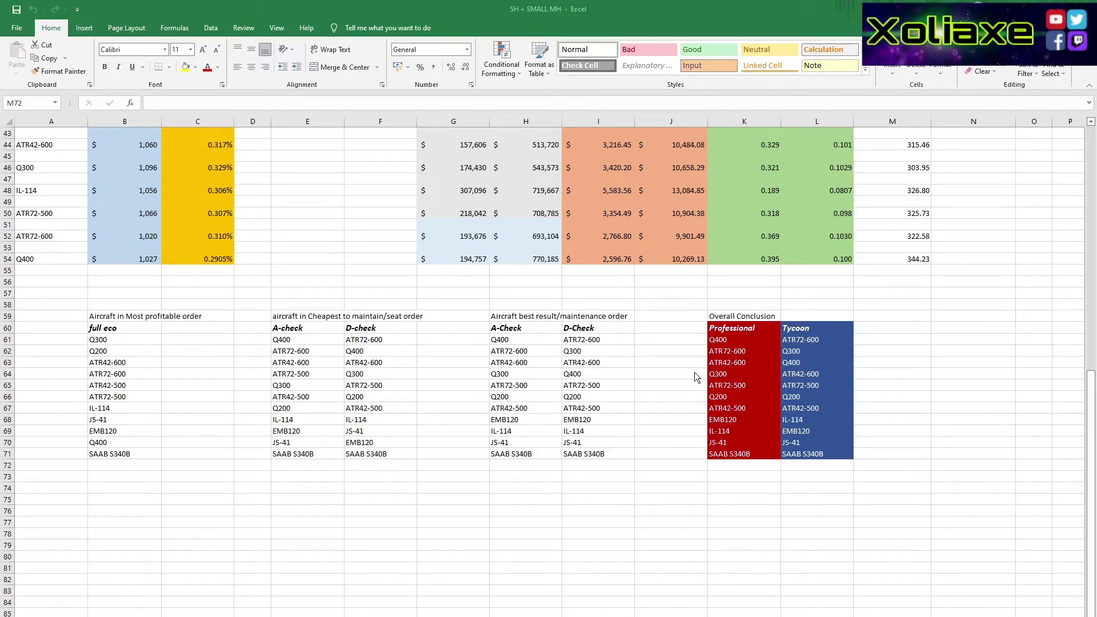
pyautogui.scroll(9, 694, 372)
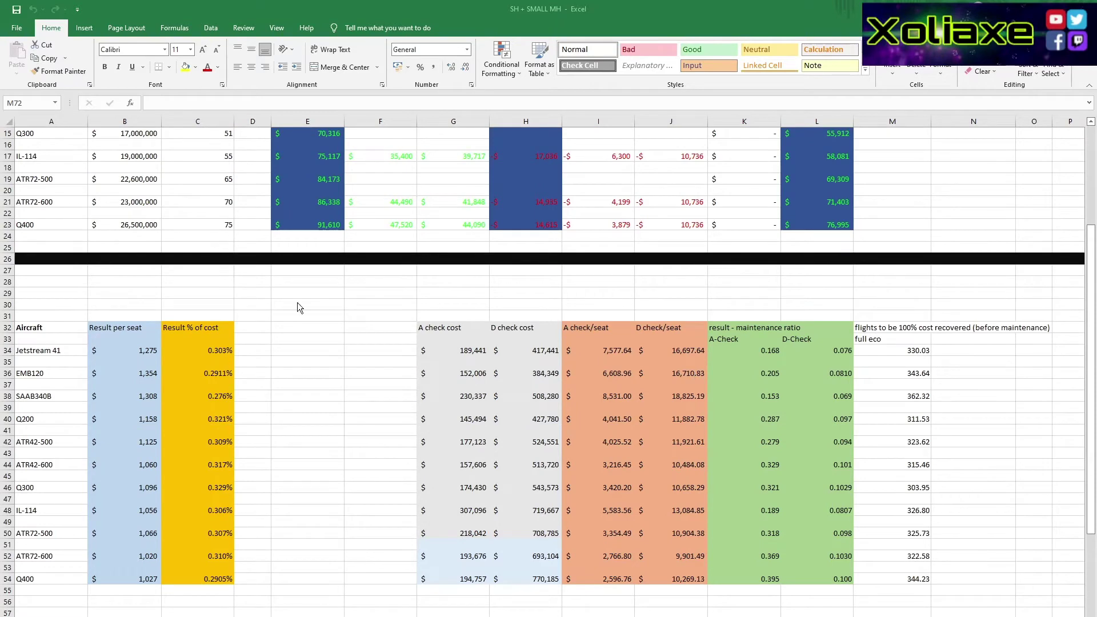
pyautogui.scroll(-4, 515, 477)
pyautogui.scroll(-5, 686, 476)
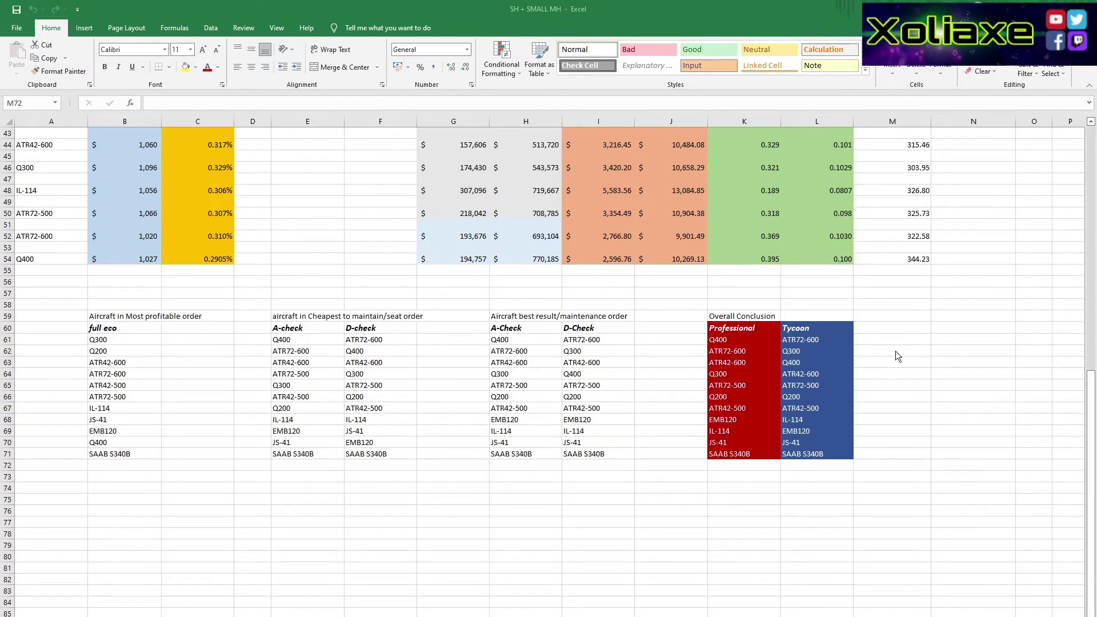
pyautogui.scroll(5, 896, 351)
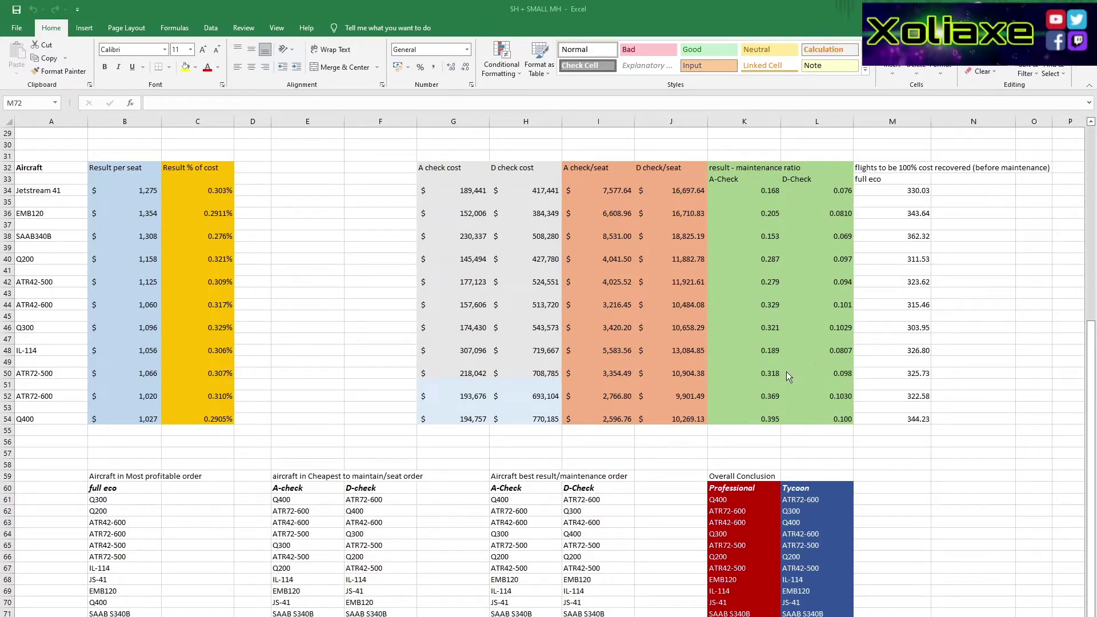
pyautogui.scroll(-5, 784, 372)
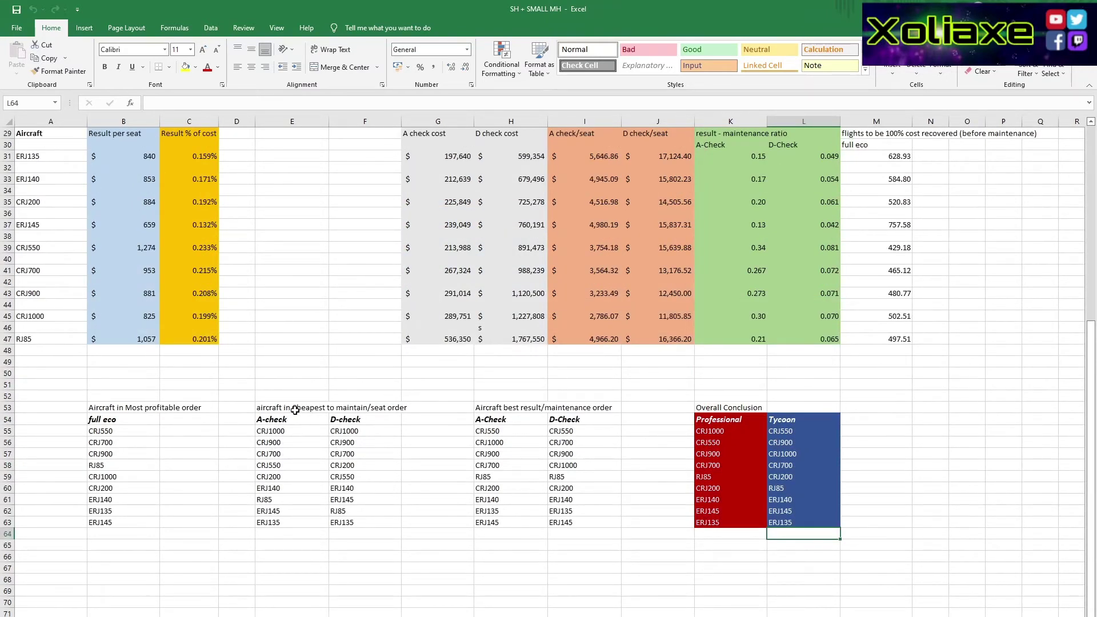
# - Examine the ERJ135 to RJ85 sheet's results, maintenance costs and rankings, checking them against the turboprop sheet and inspecting RJ85's D-Check ratio
pyautogui.scroll(9, 294, 410)
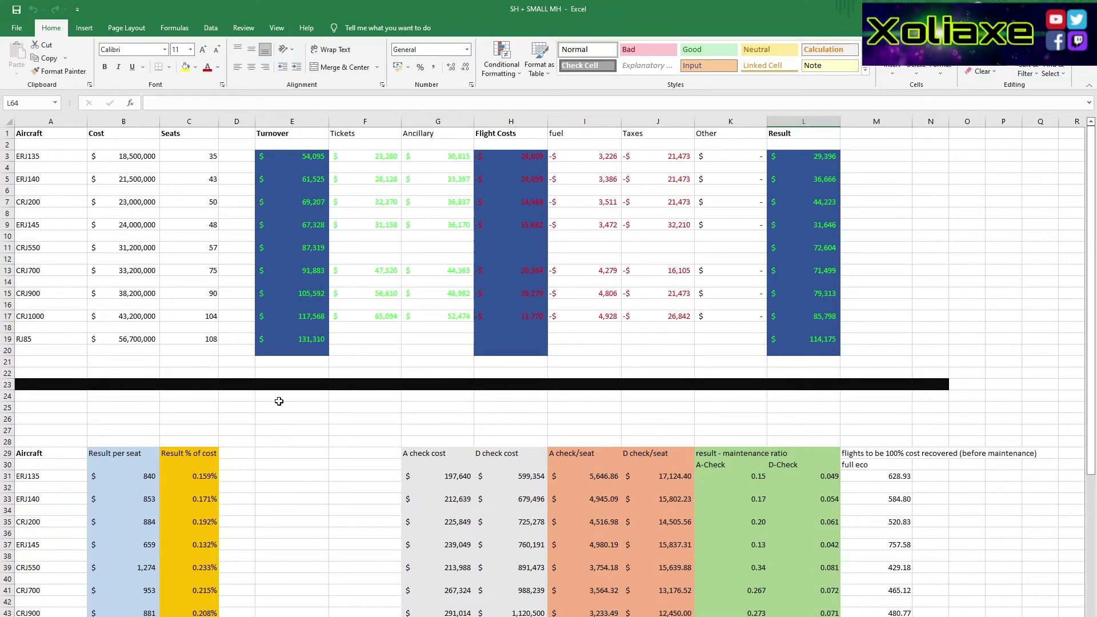
pyautogui.scroll(-2, 356, 367)
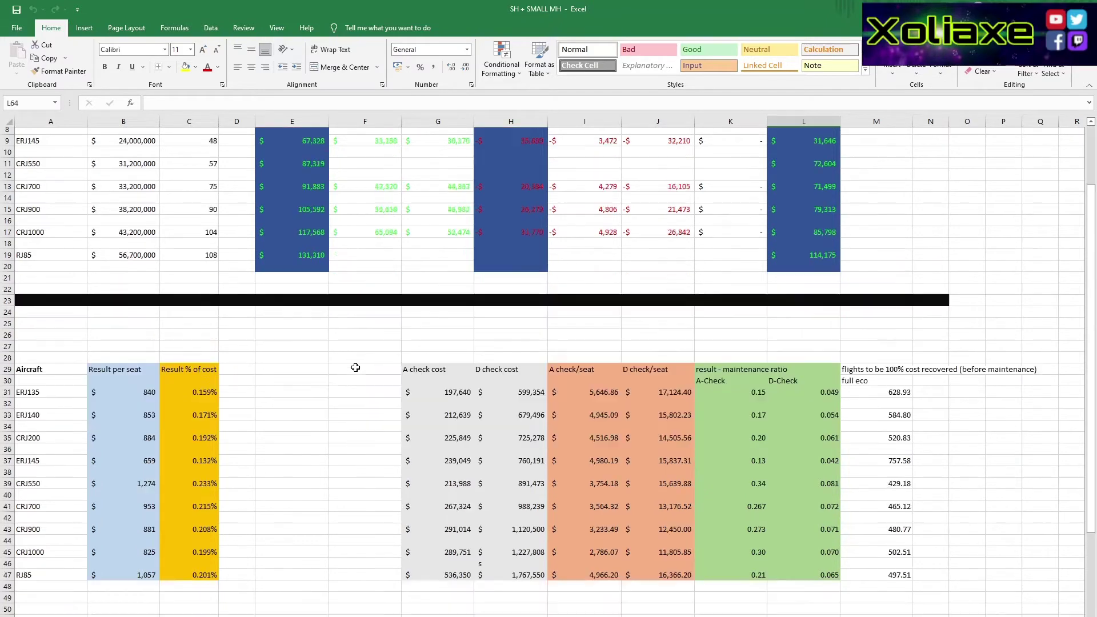
pyautogui.scroll(-2, 355, 367)
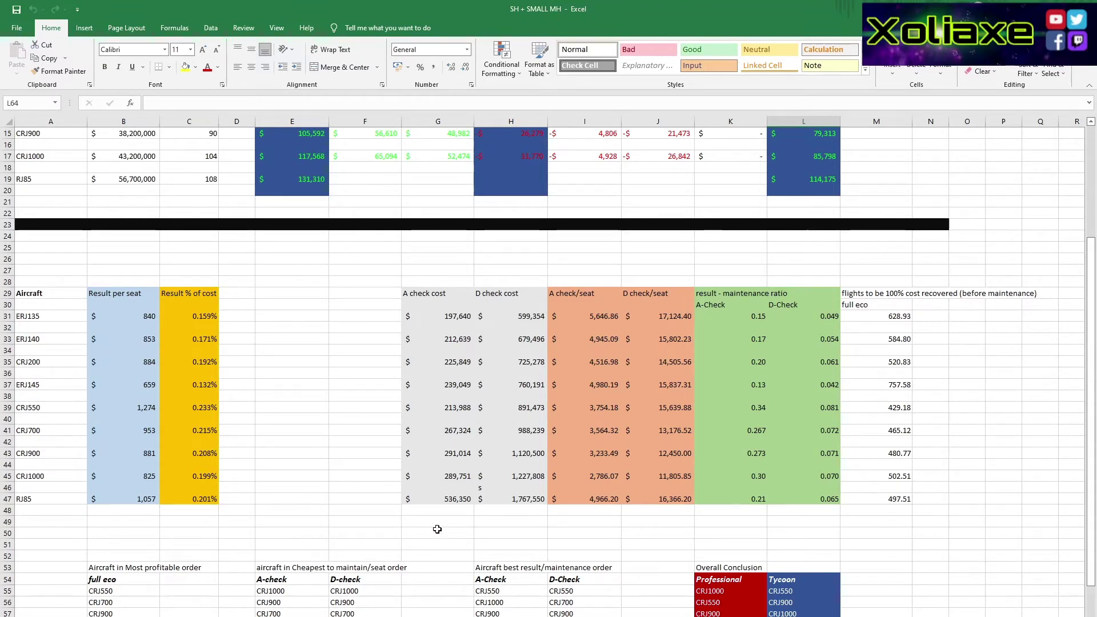
pyautogui.hotkey('ctrl', 'pagedown')
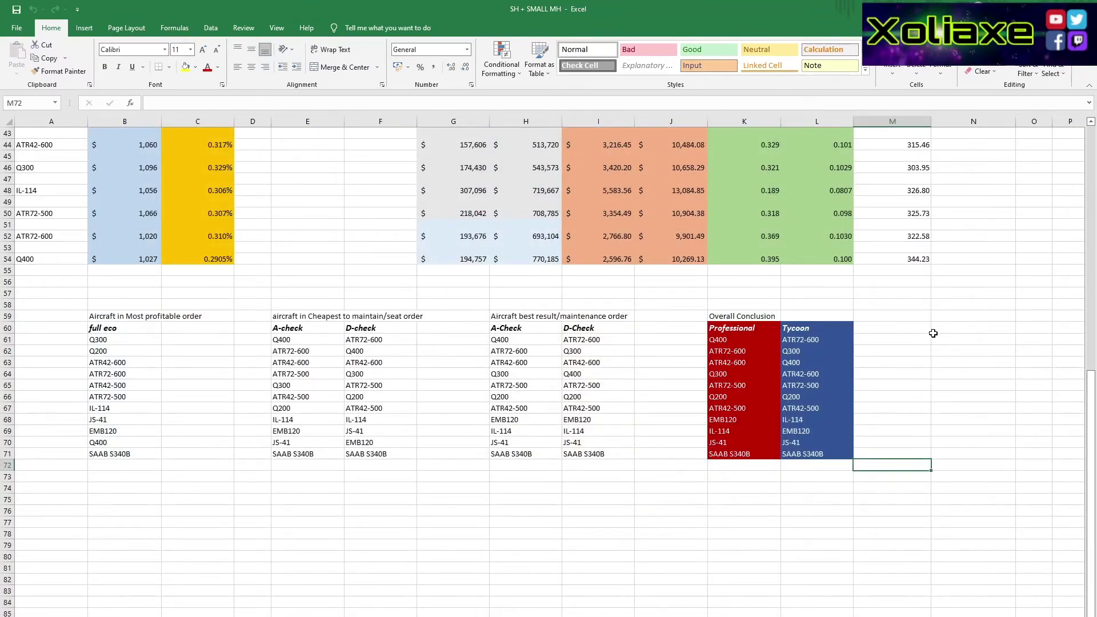
pyautogui.scroll(5, 933, 333)
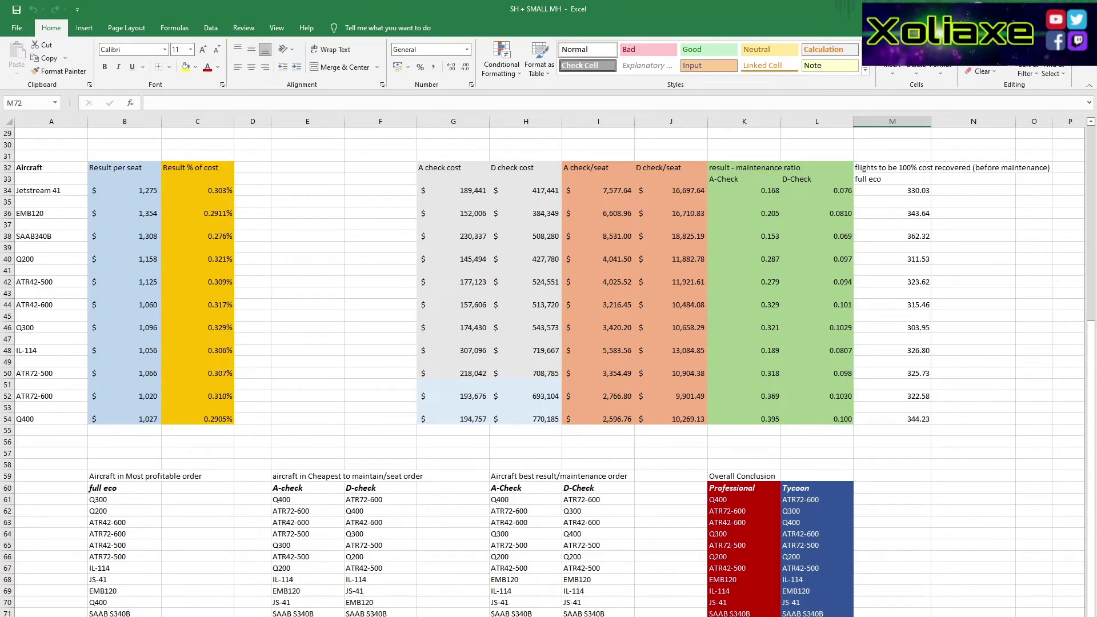
pyautogui.hotkey('ctrl', 'pageup')
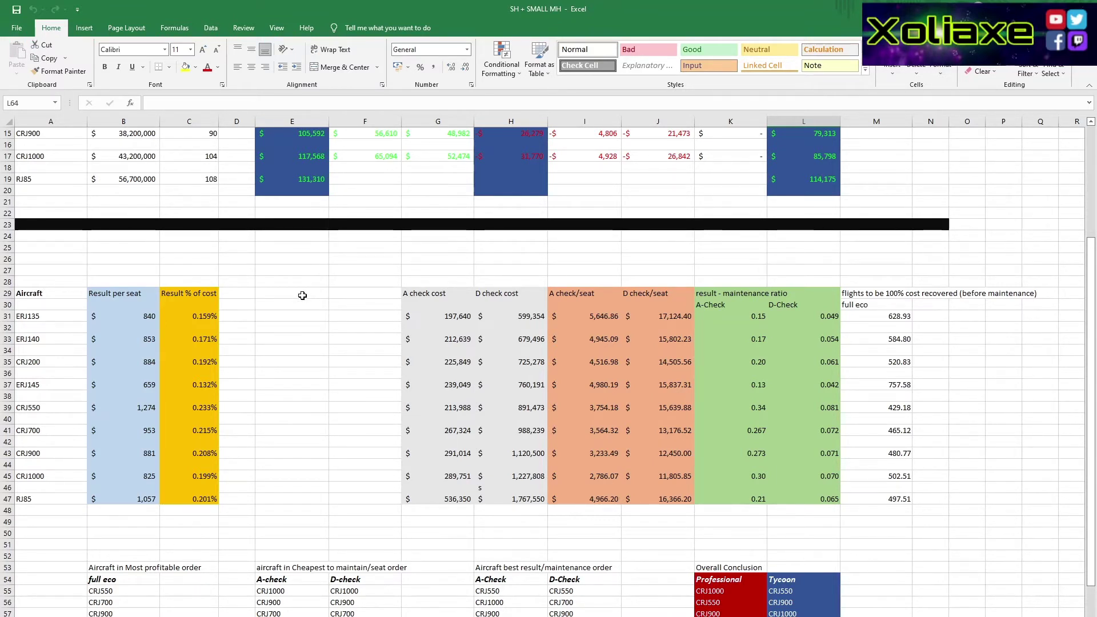
pyautogui.scroll(-5, 340, 300)
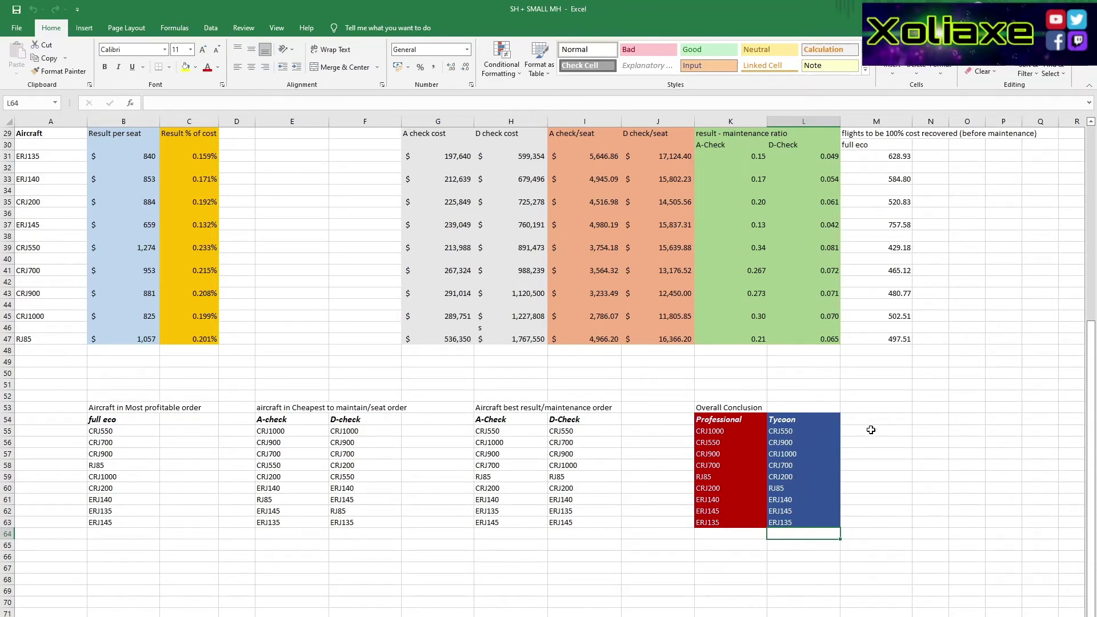
pyautogui.click(809, 341)
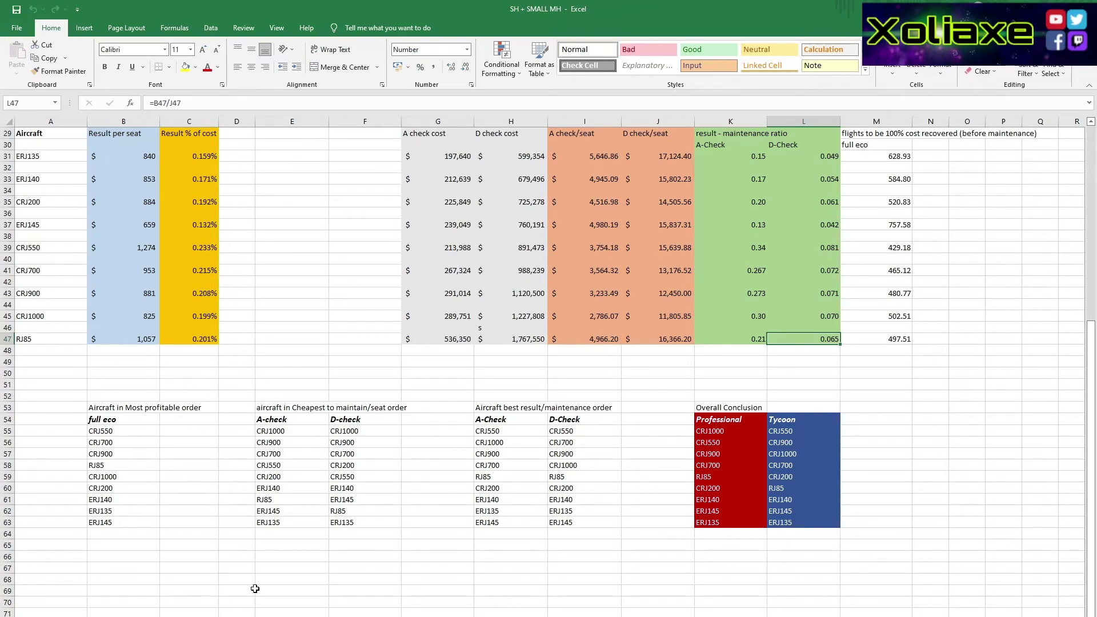
# - Switch to the ERJ170 to A318-100 sheet and examine each aircraft's cost, seats, turnover and result
pyautogui.hotkey('ctrl', 'pagedown')
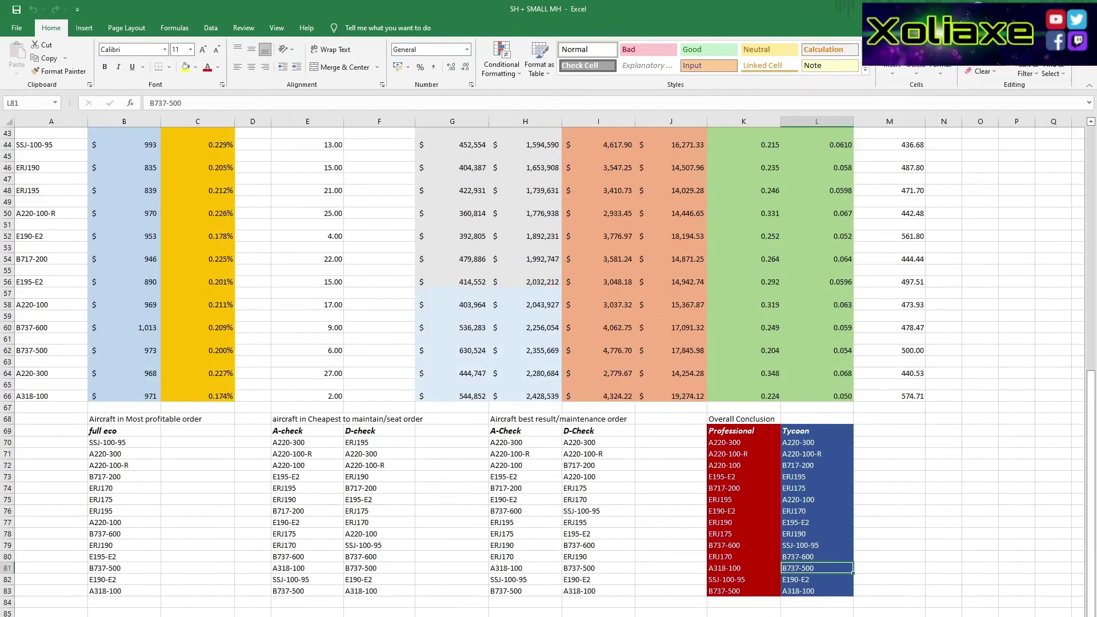
pyautogui.scroll(12, 316, 445)
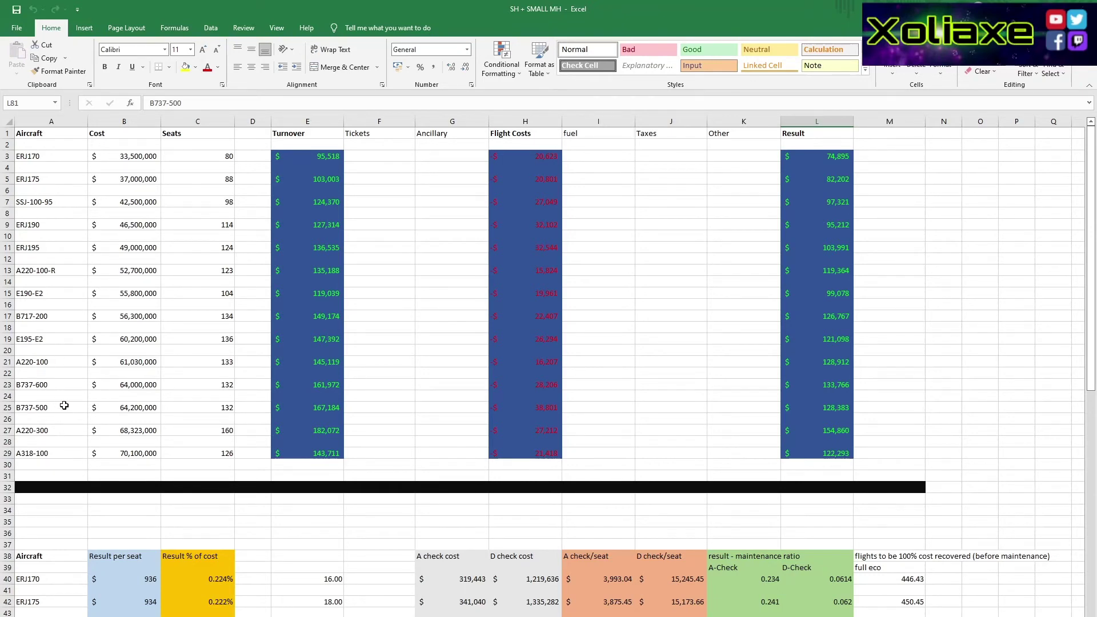
pyautogui.scroll(-5, 203, 408)
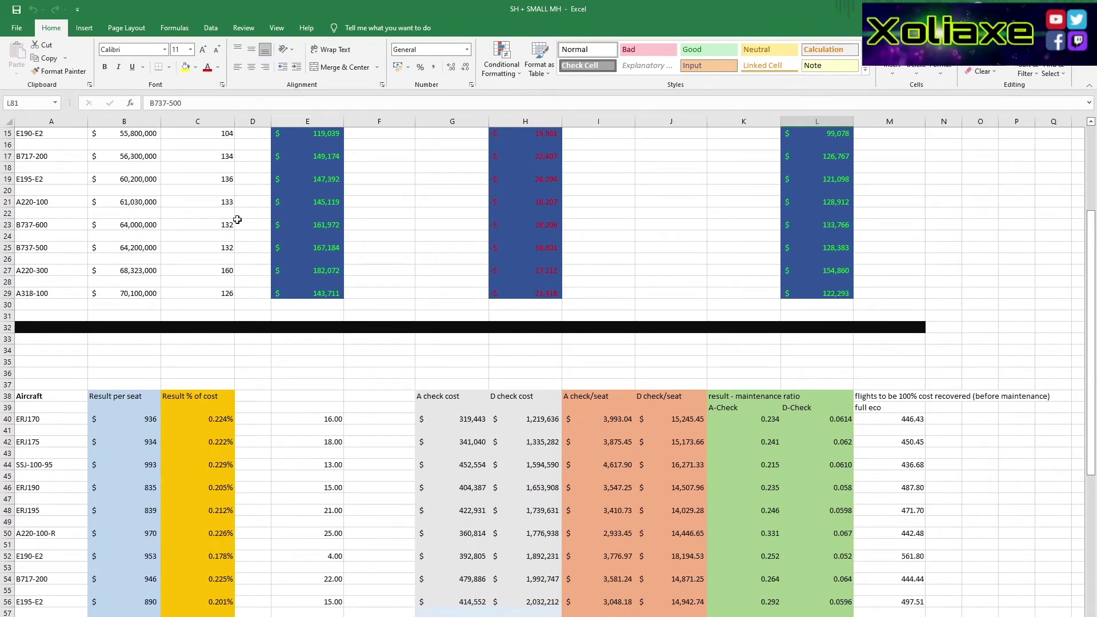
pyautogui.scroll(5, 328, 449)
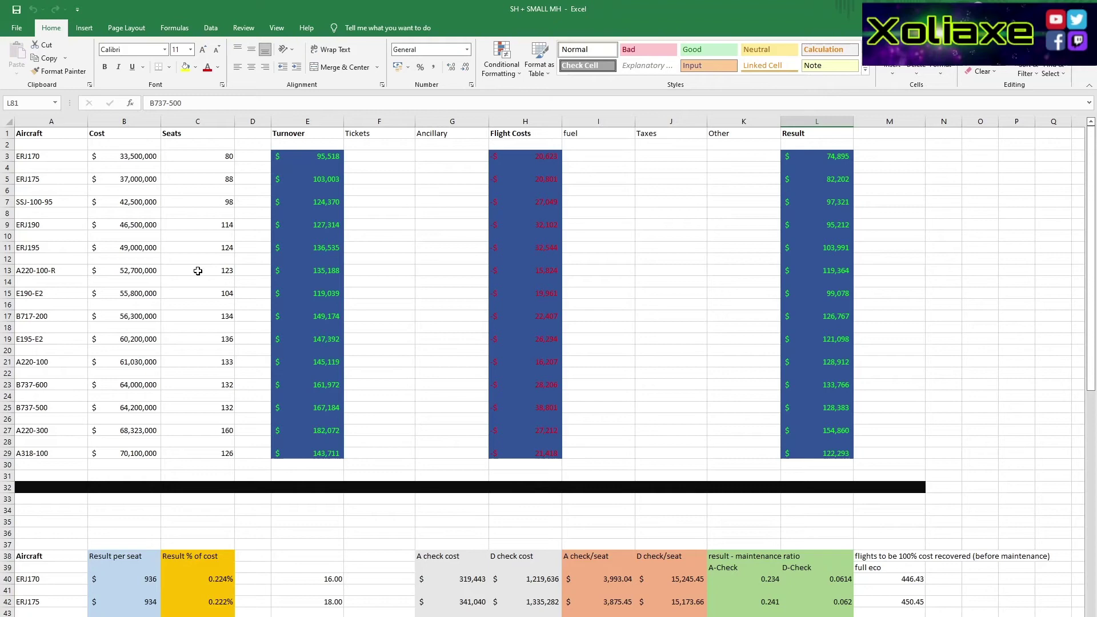
# - Clear the unlabelled helper numbers in column E, rows 40 to 66, beside the Result % of cost column
pyautogui.scroll(-14, 375, 370)
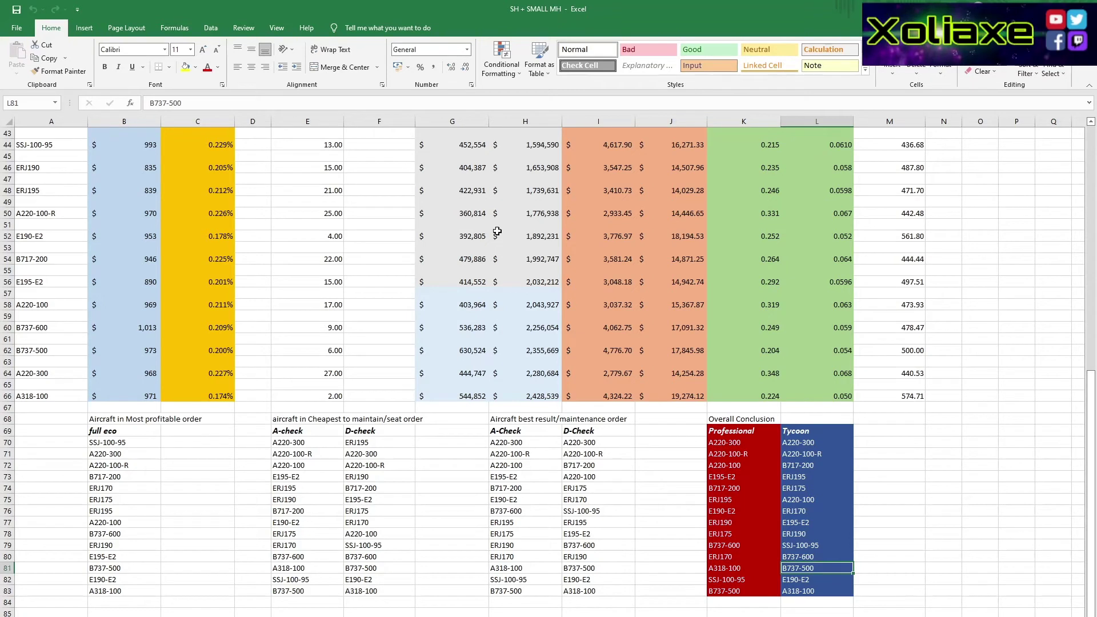
pyautogui.moveTo(324, 134); pyautogui.dragTo(330, 412)
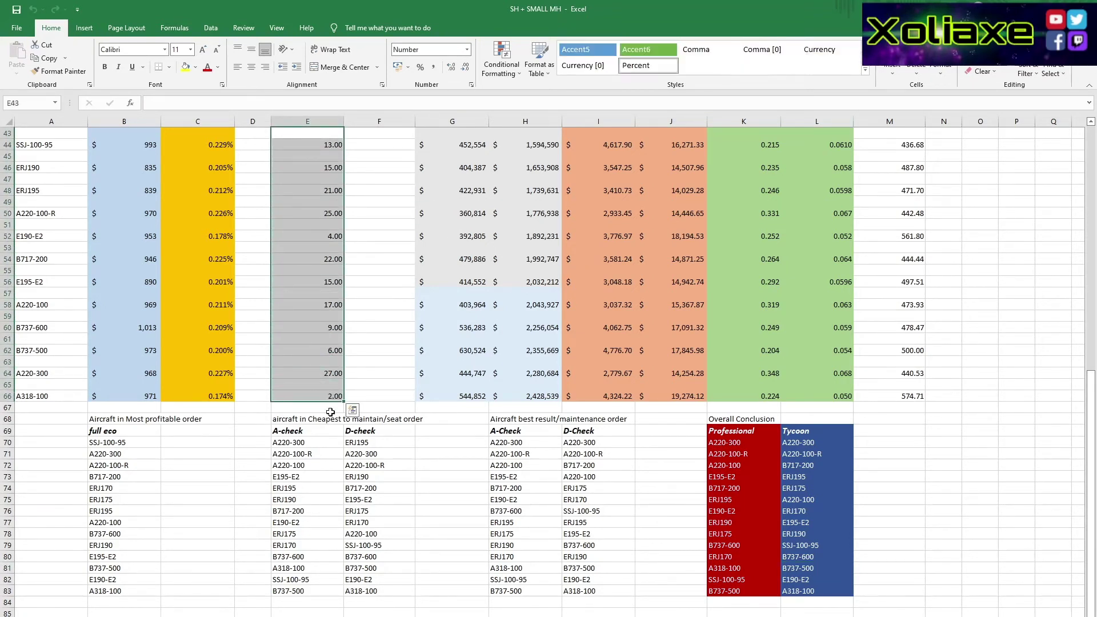
pyautogui.press('Delete')
pyautogui.click(353, 410)
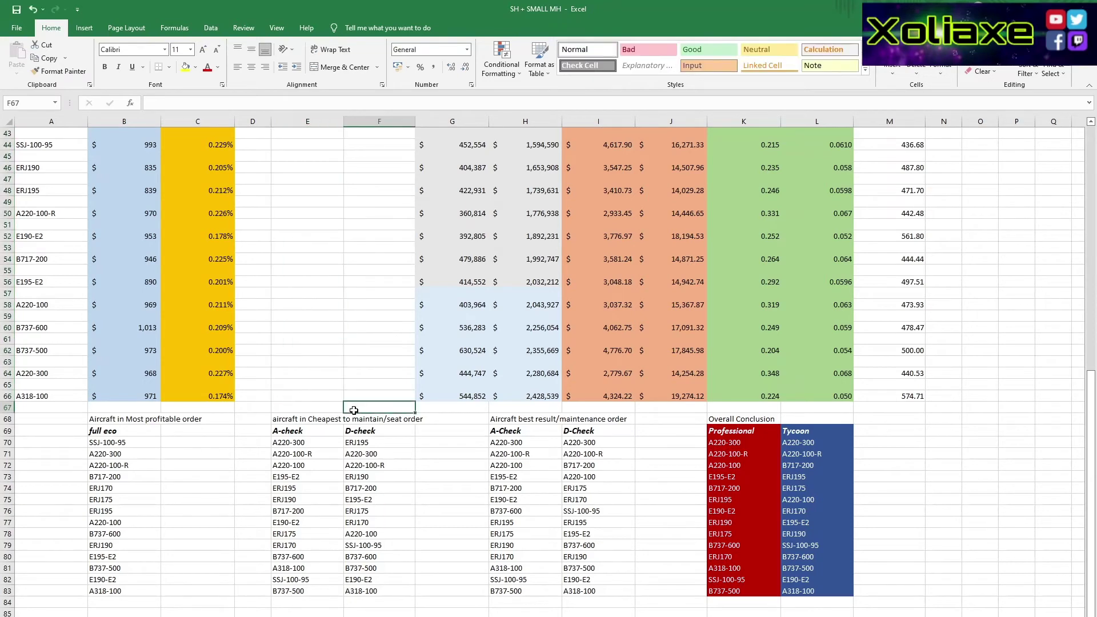
pyautogui.scroll(5, 343, 411)
pyautogui.moveTo(338, 266); pyautogui.dragTo(334, 285)
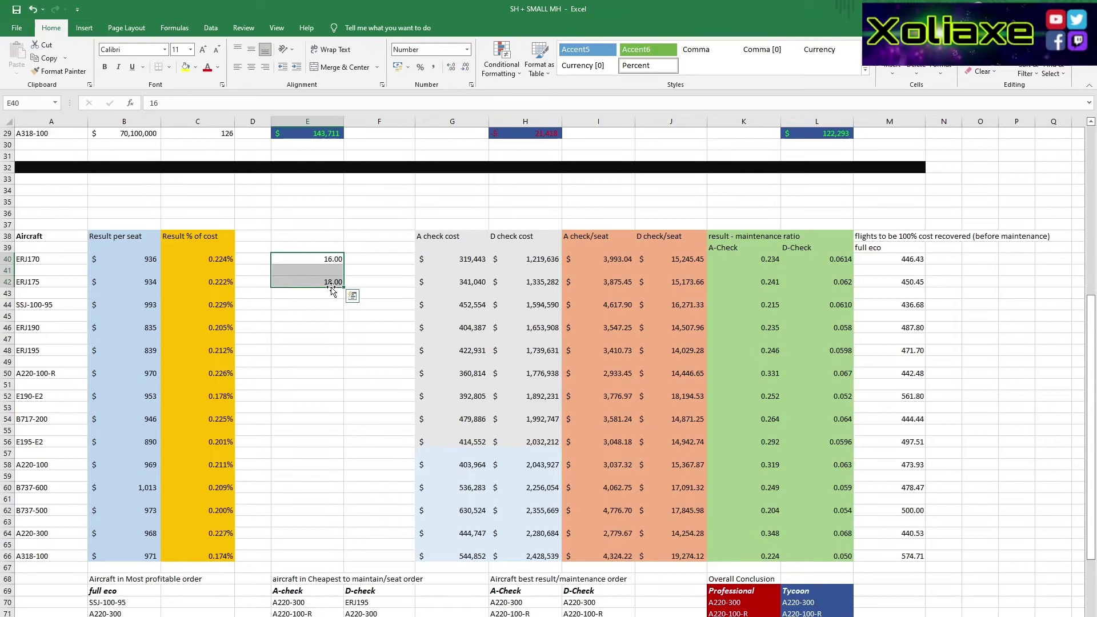
pyautogui.press('Delete')
# - Review the ranking lists and compare the purchase costs of the A220-100-R and the A220-100
pyautogui.scroll(-5, 337, 295)
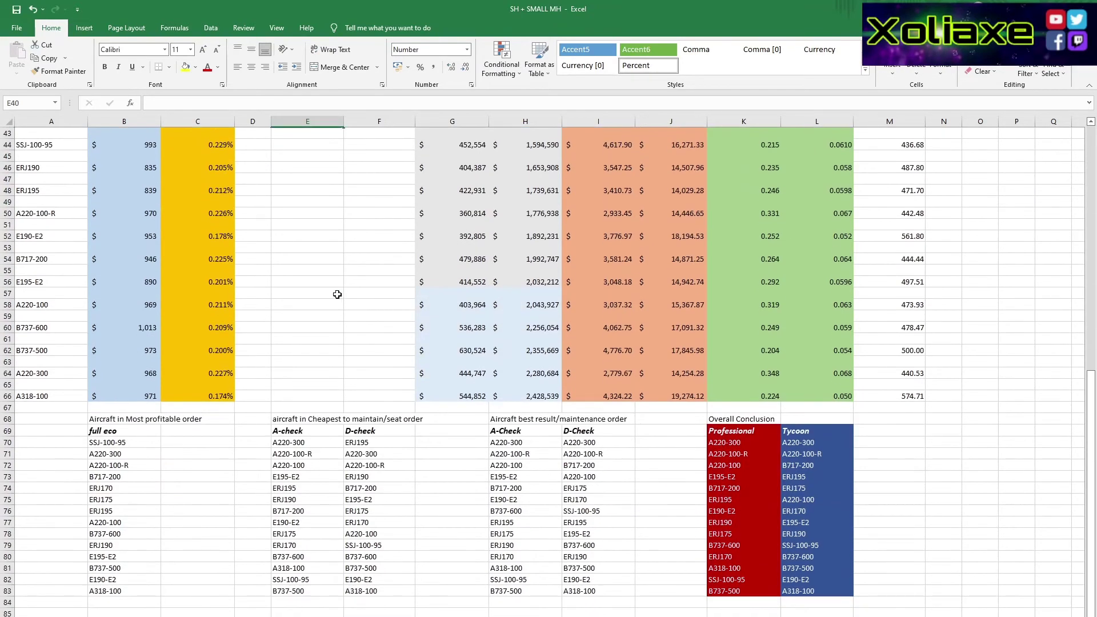
pyautogui.scroll(-5, 337, 294)
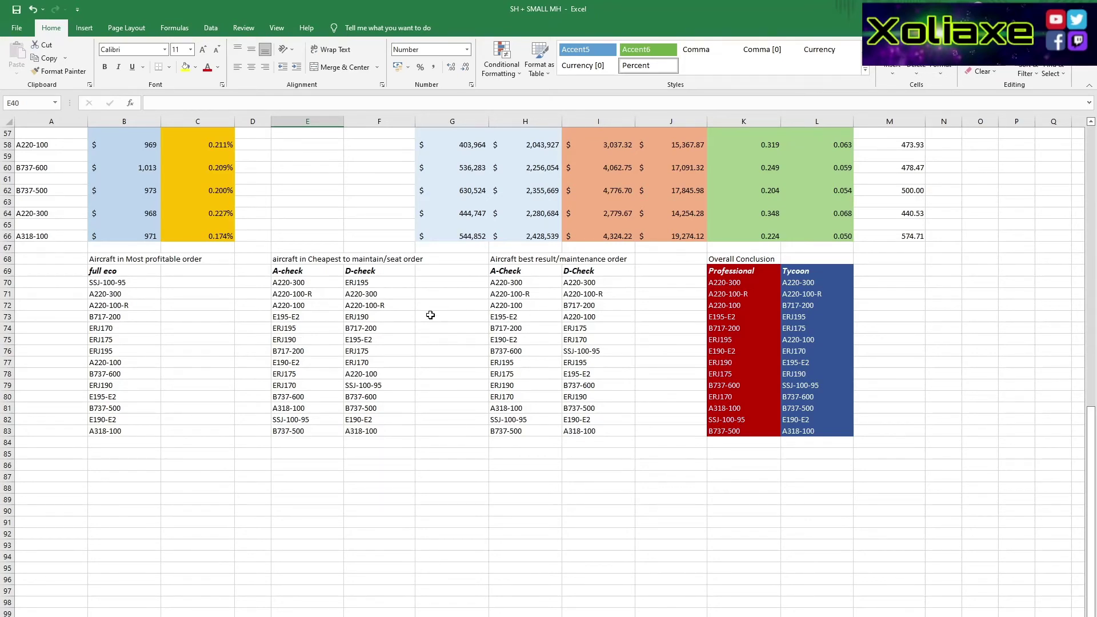
pyautogui.scroll(19, 431, 313)
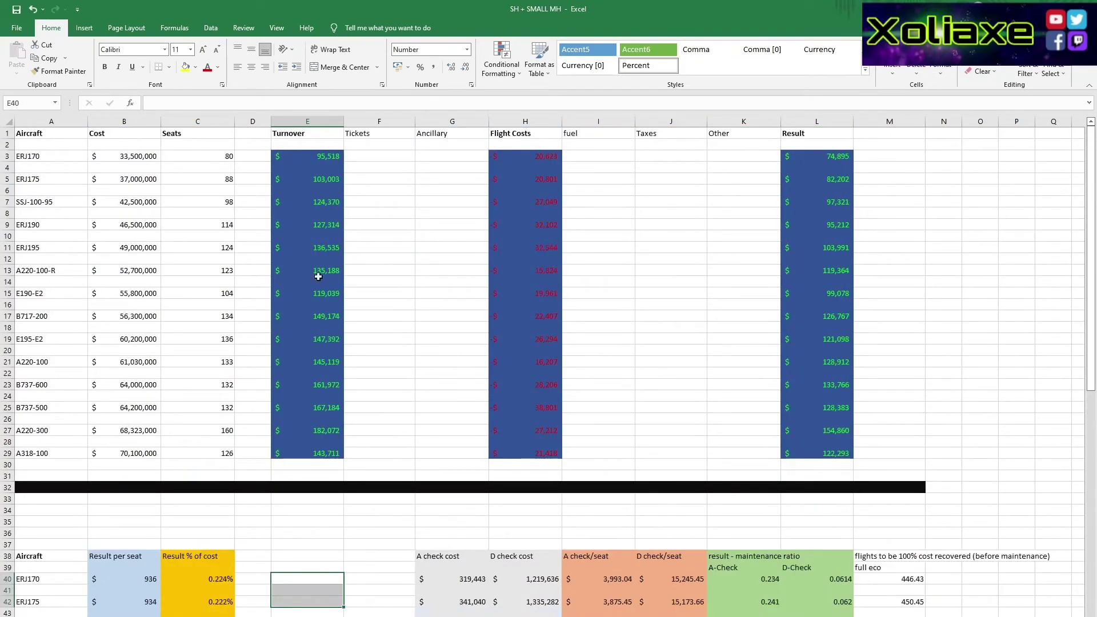
pyautogui.click(114, 274)
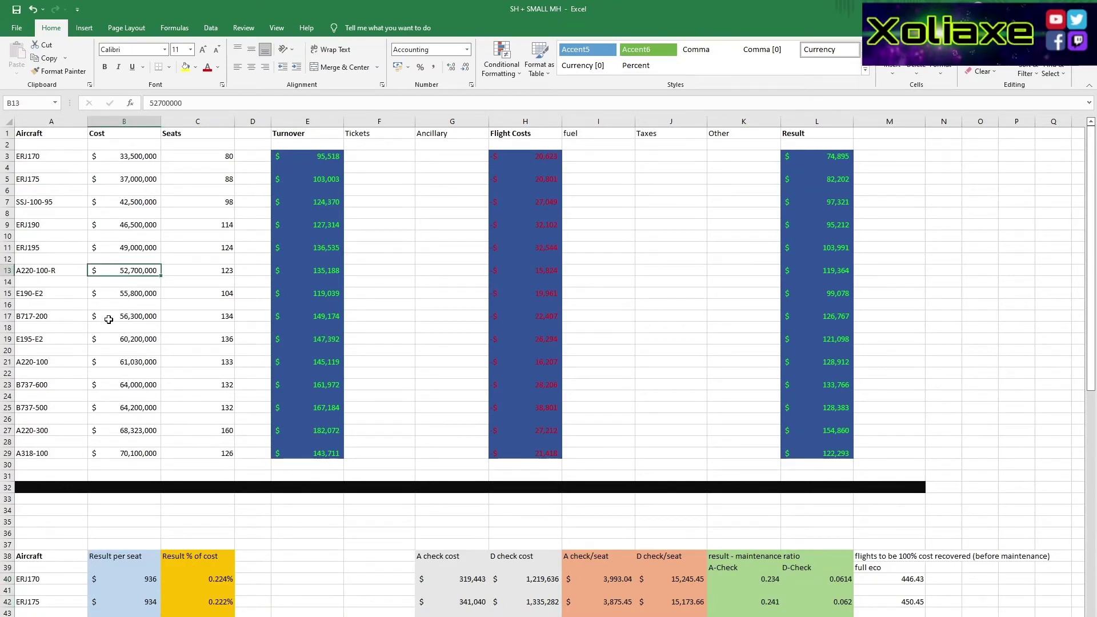
pyautogui.click(106, 365)
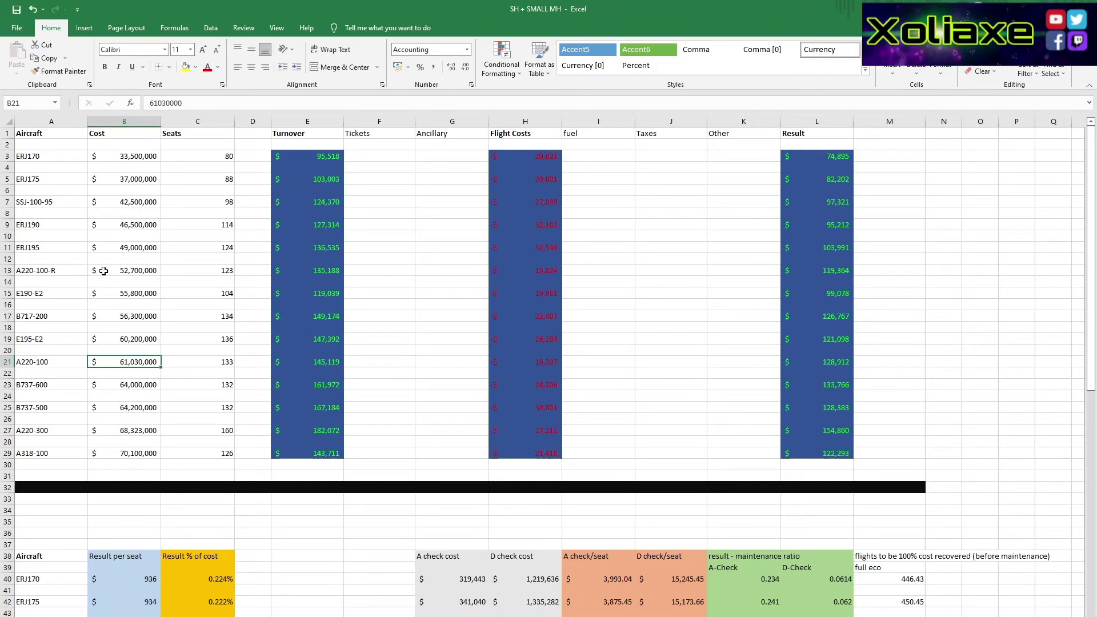
pyautogui.click(65, 269)
# - Compare the A check and D check costs of the A220-100-R and the A220-100
pyautogui.scroll(-14, 183, 338)
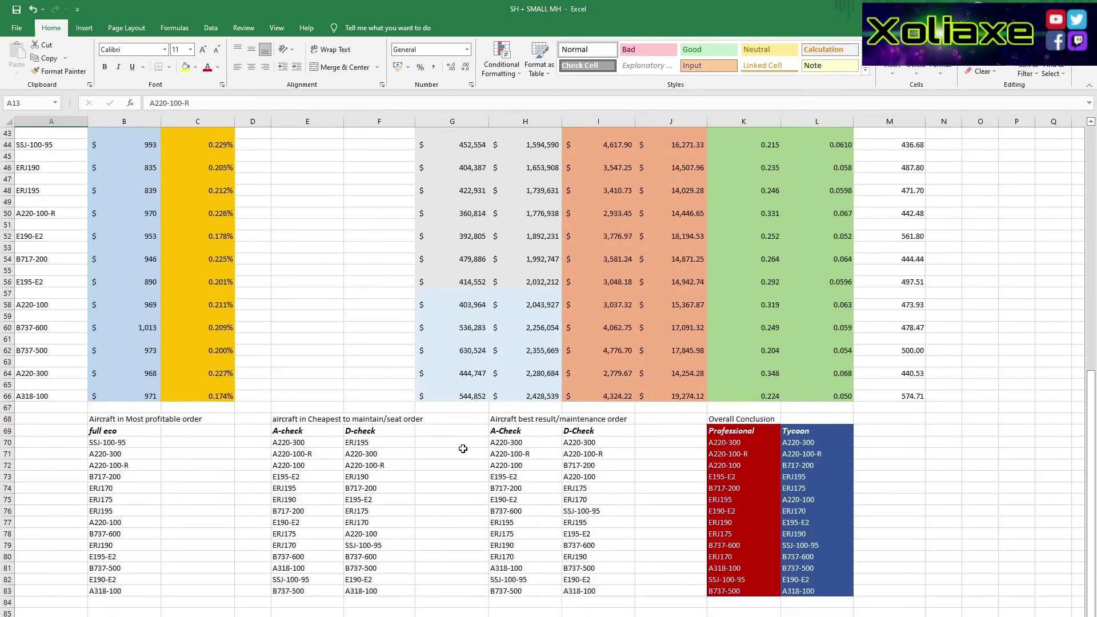
pyautogui.click(545, 455)
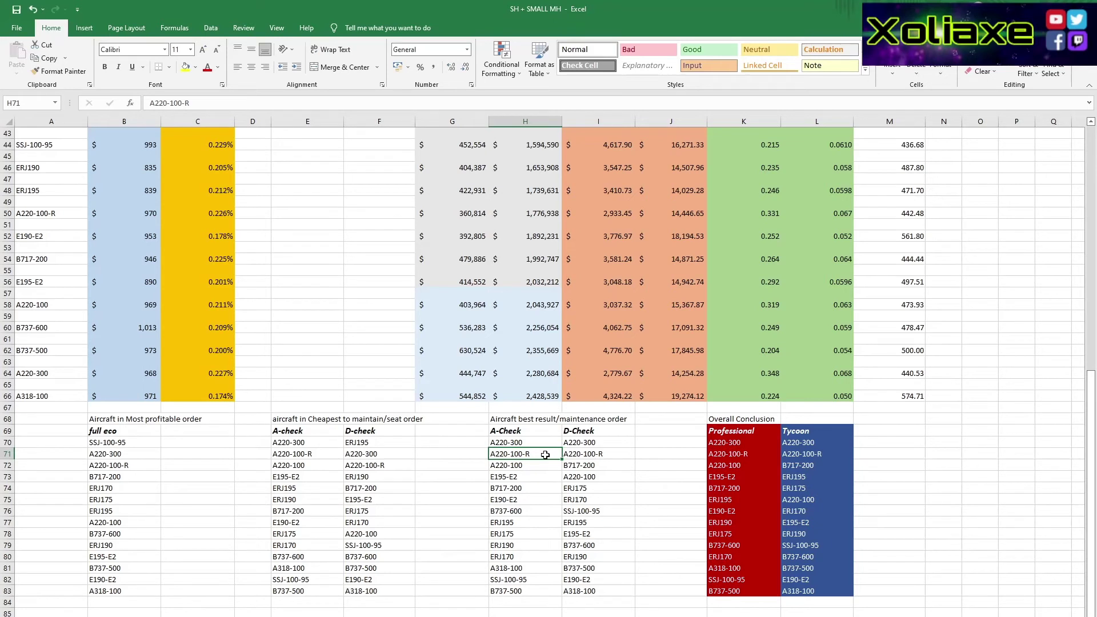
pyautogui.click(443, 214)
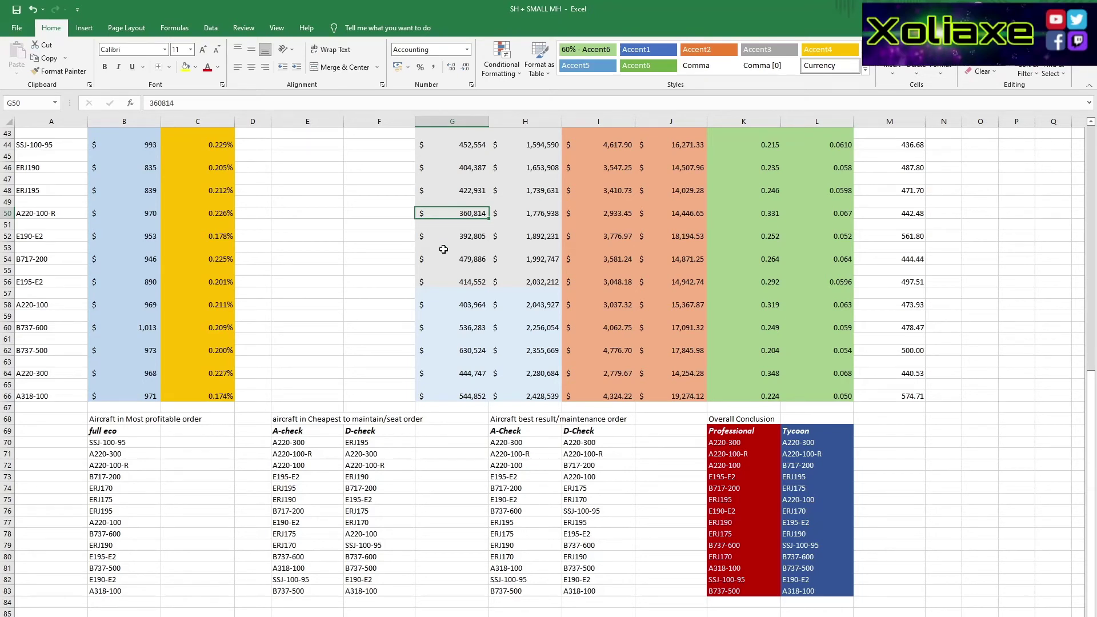
pyautogui.click(443, 307)
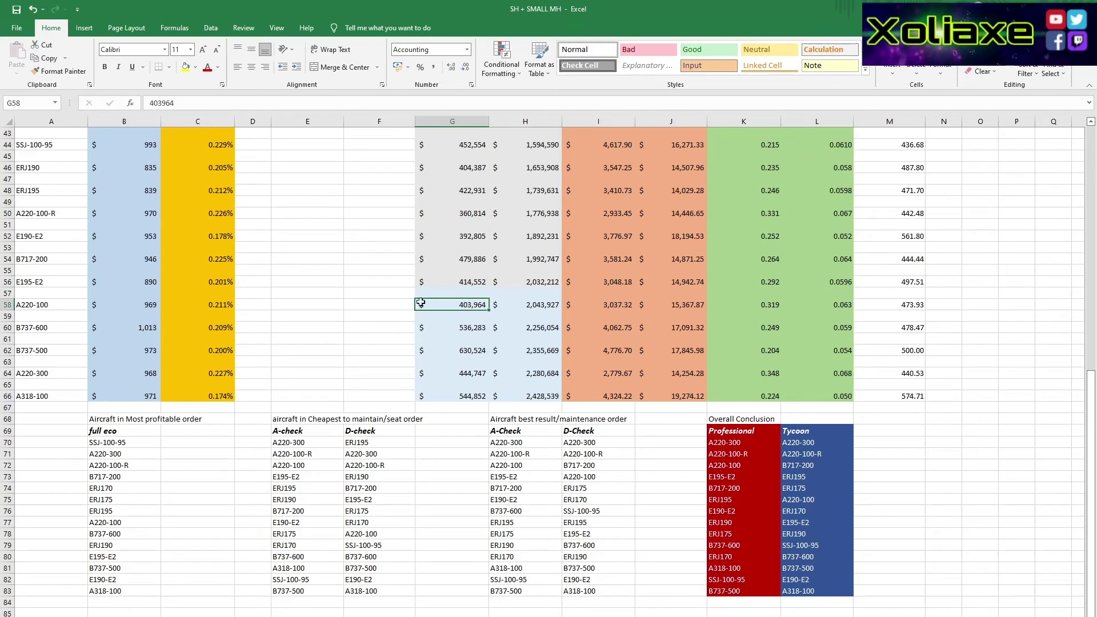
pyautogui.click(513, 215)
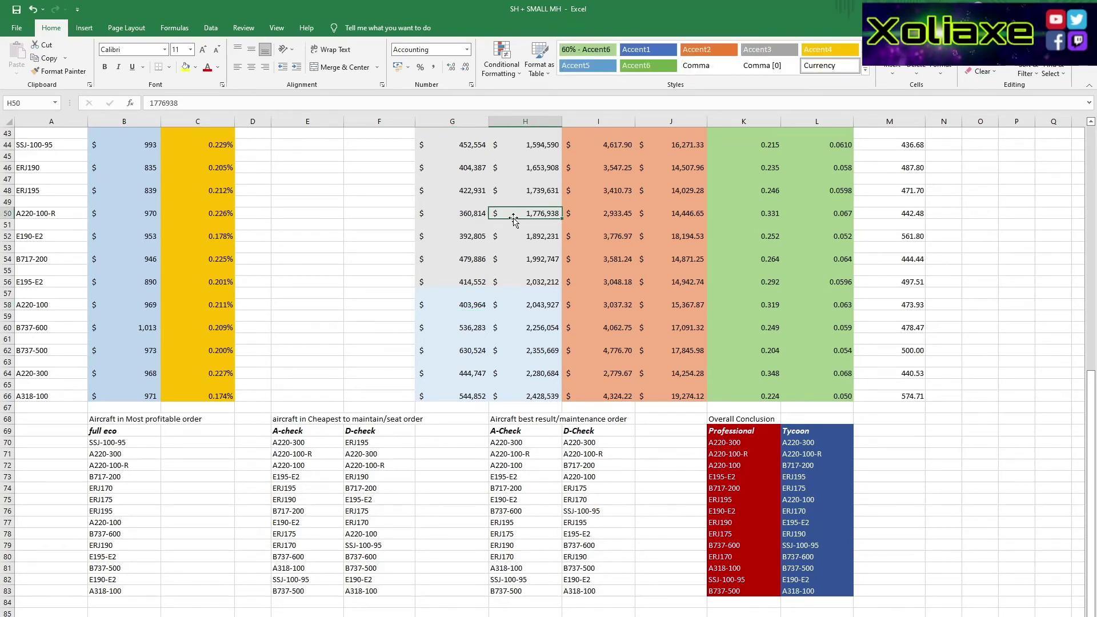
pyautogui.click(517, 308)
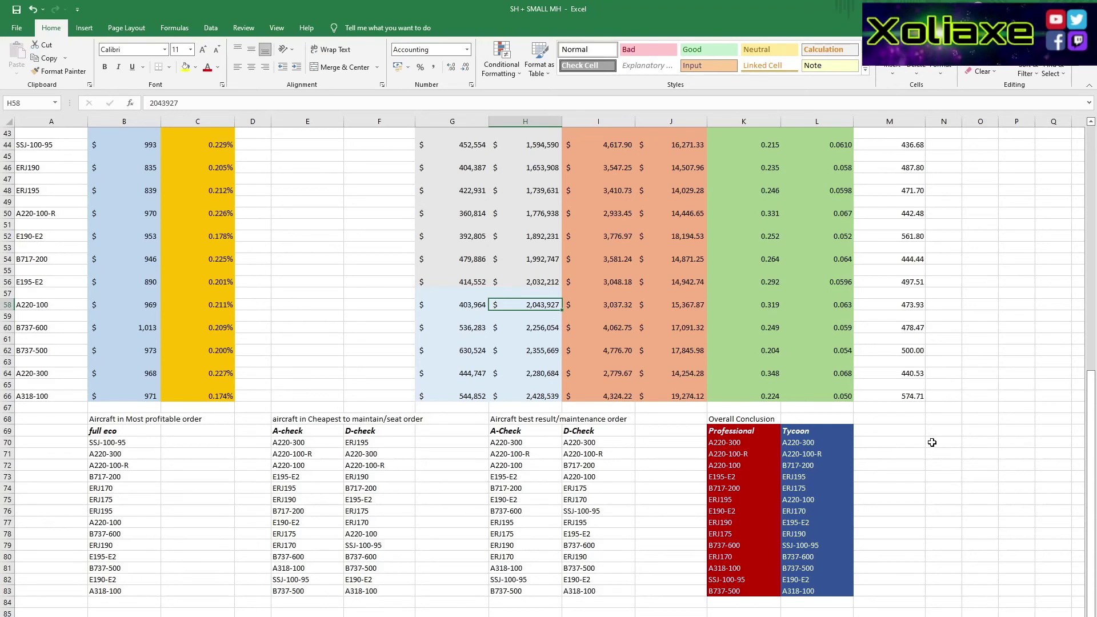
# - Review the aircraft's seats and examine the Professional and Tycoon rankings in the Overall Conclusion, including the A220-100, ERJ170, E195-E2 and E190-E2 in Tycoon
pyautogui.scroll(9, 389, 386)
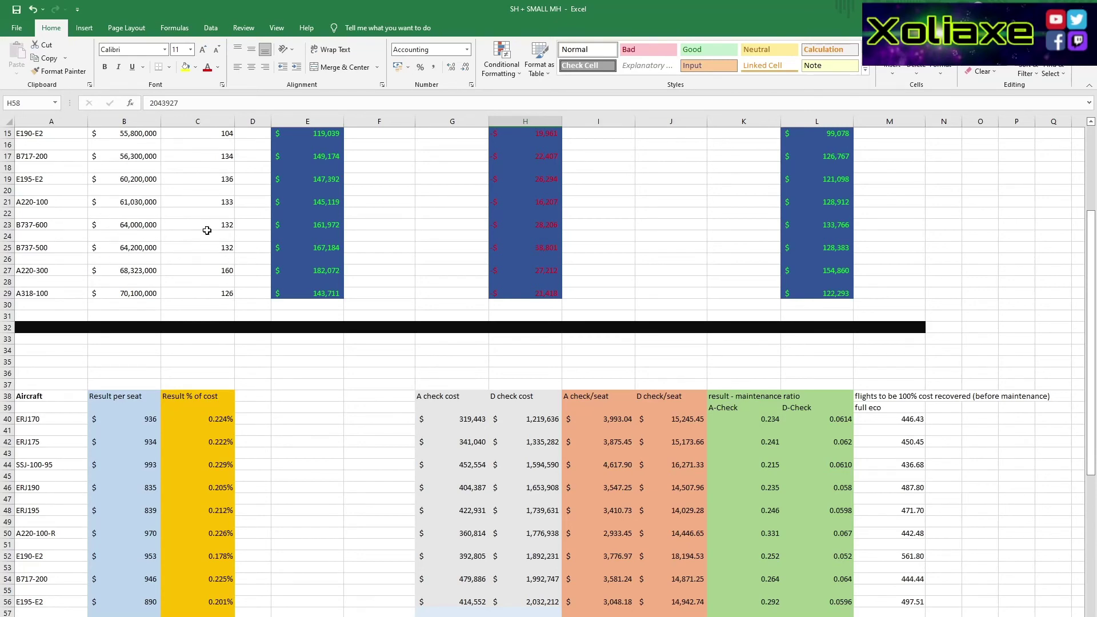
pyautogui.scroll(-14, 350, 394)
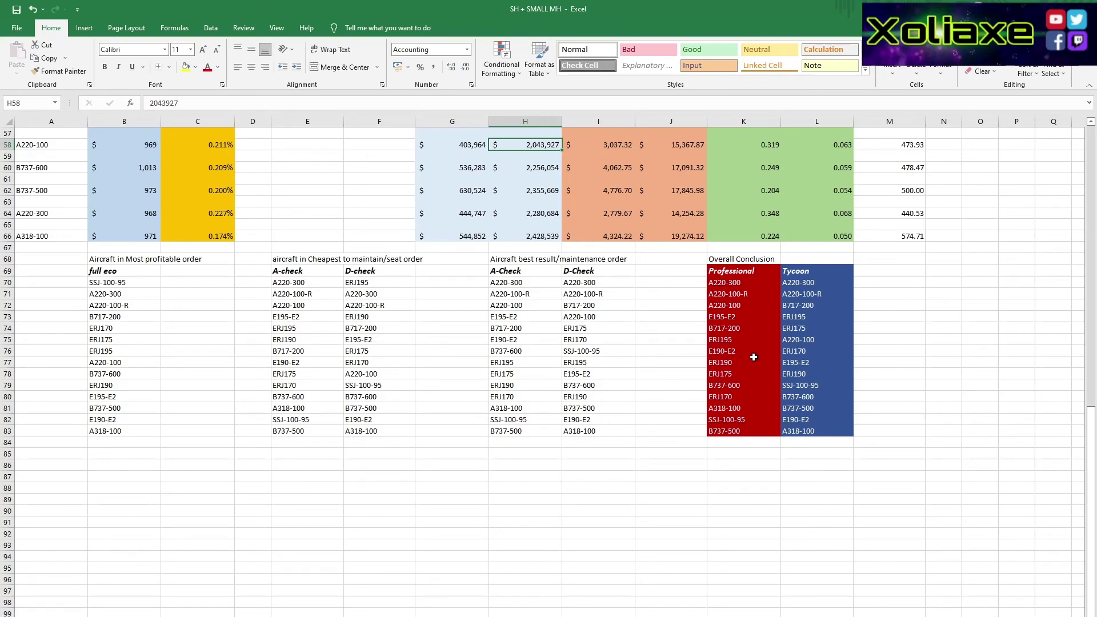
pyautogui.click(750, 326)
pyautogui.click(677, 328)
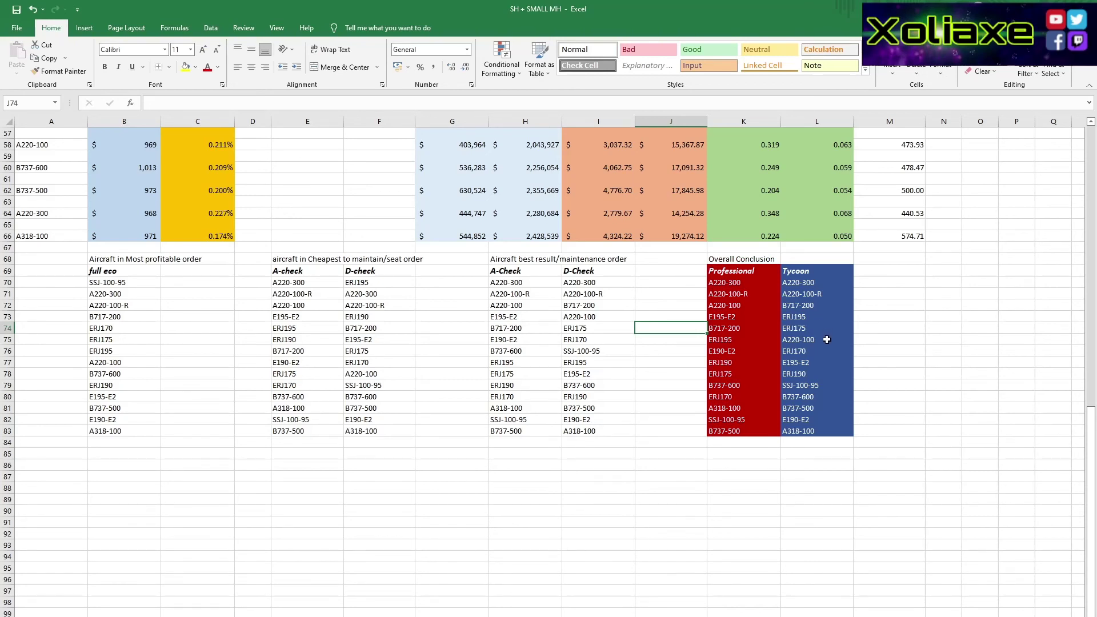
pyautogui.click(827, 339)
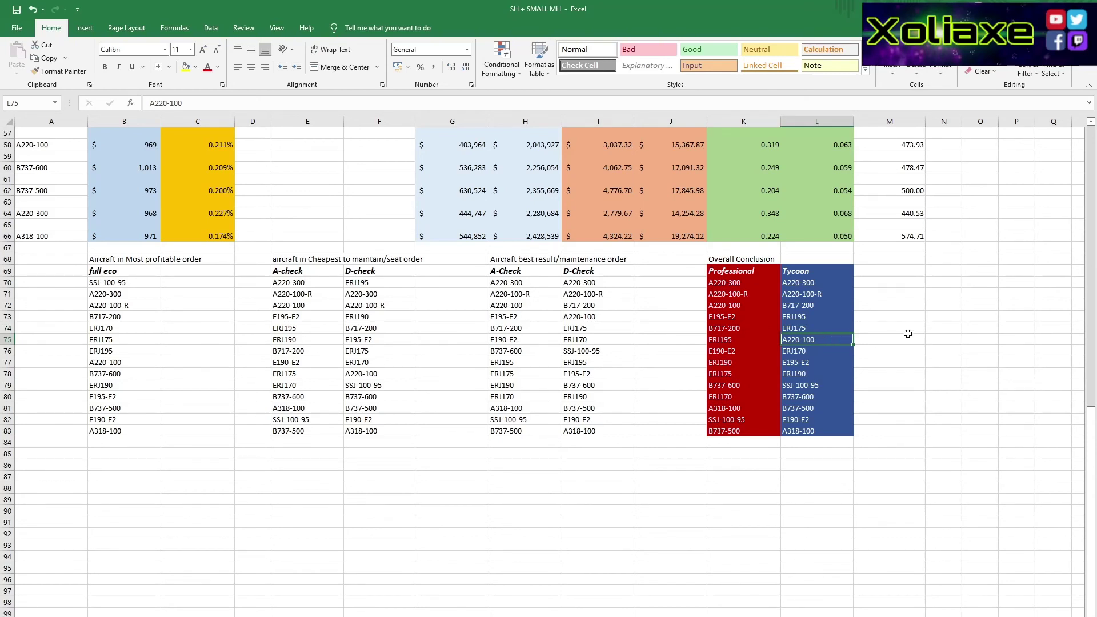
pyautogui.click(849, 349)
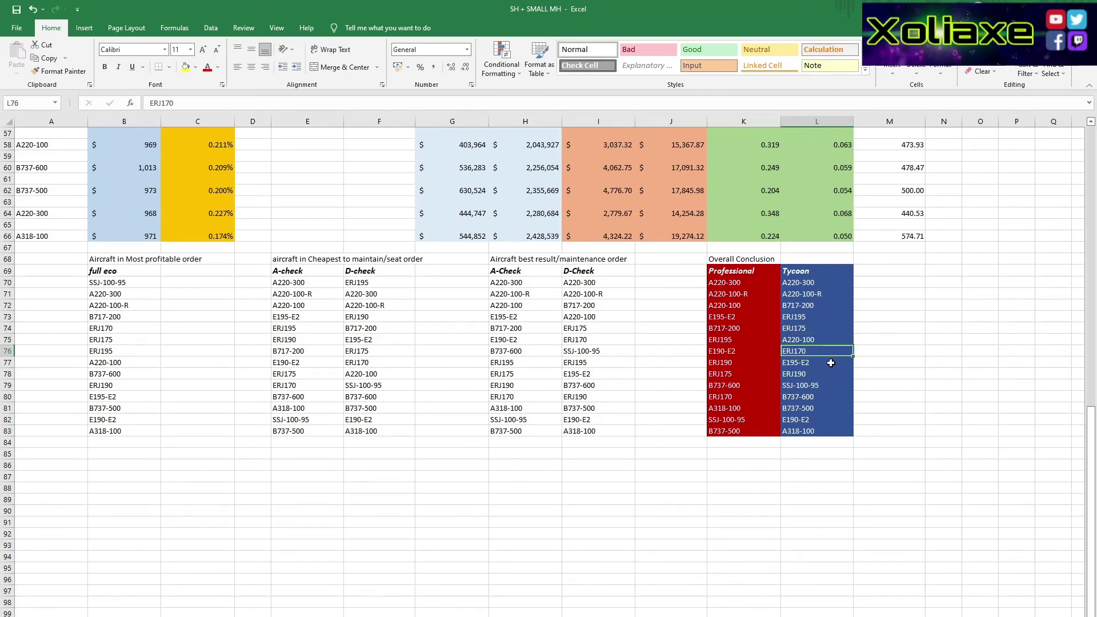
pyautogui.click(830, 365)
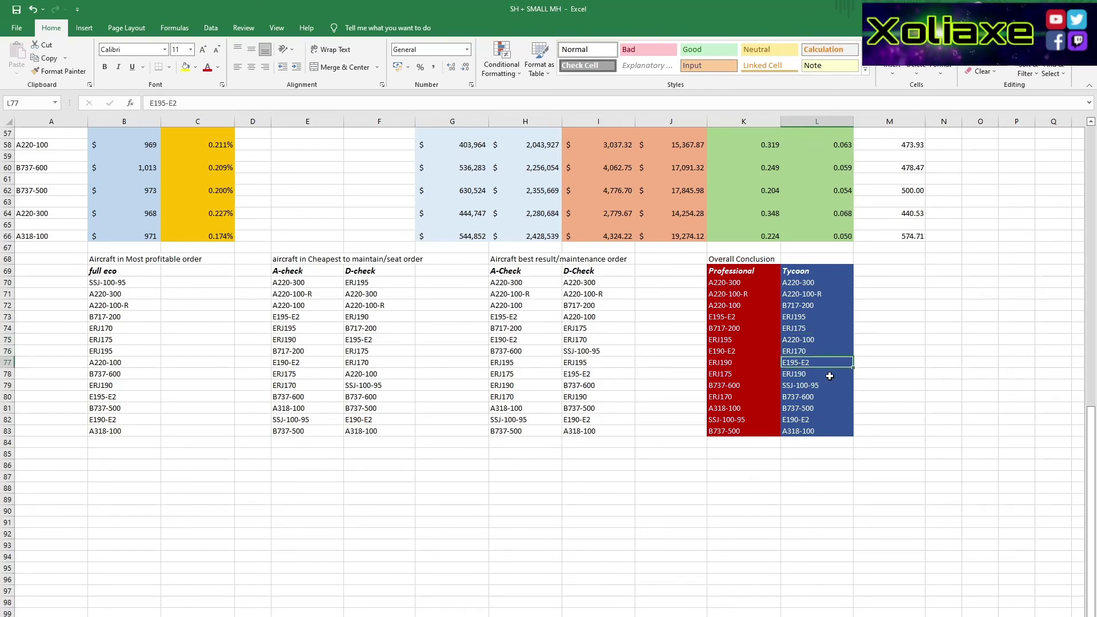
pyautogui.click(833, 421)
pyautogui.click(834, 364)
pyautogui.click(657, 488)
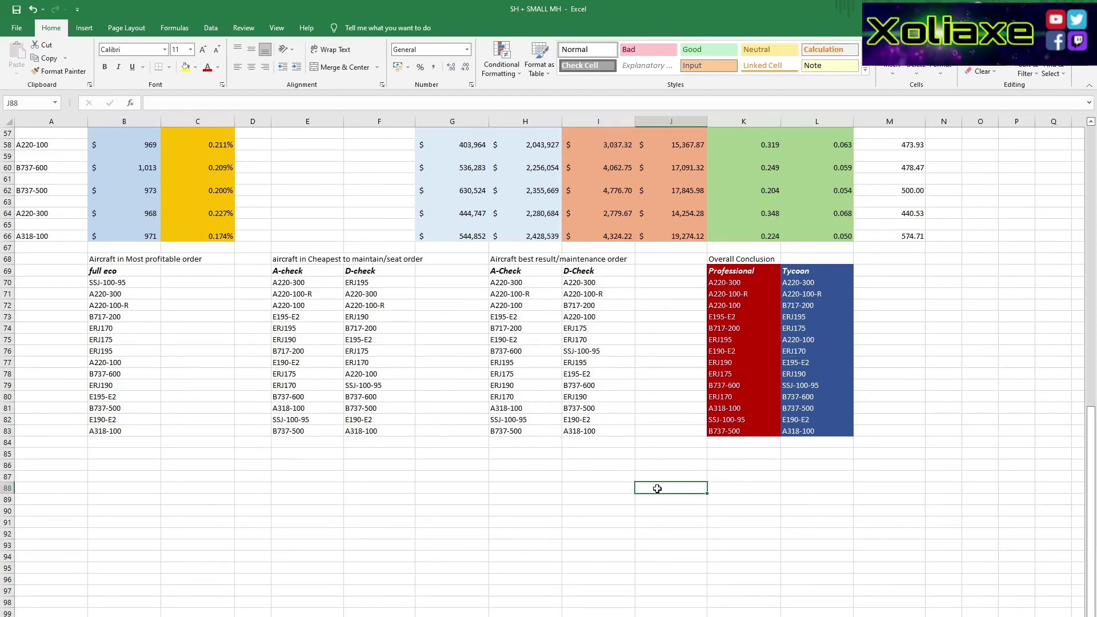